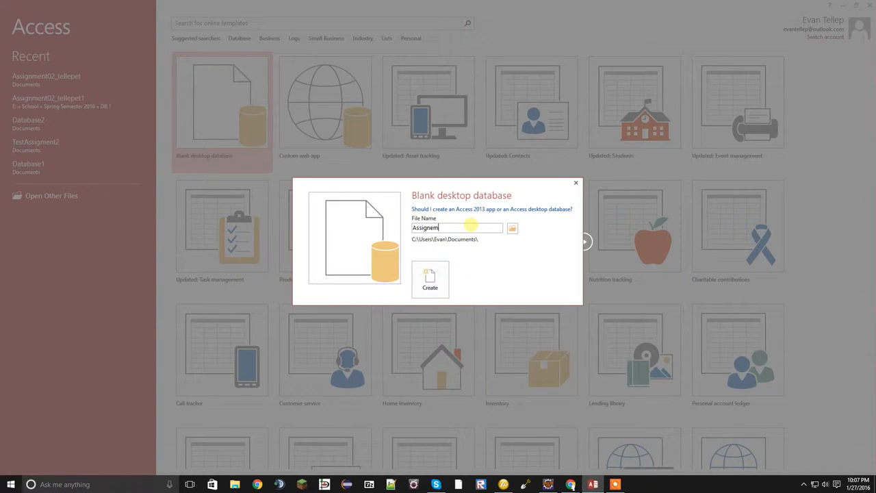
# Create a blank desktop database named Assignment02_ followed by the student's username, replacing the existing file
pyautogui.write('ent02_tellepet')
pyautogui.click(431, 279)
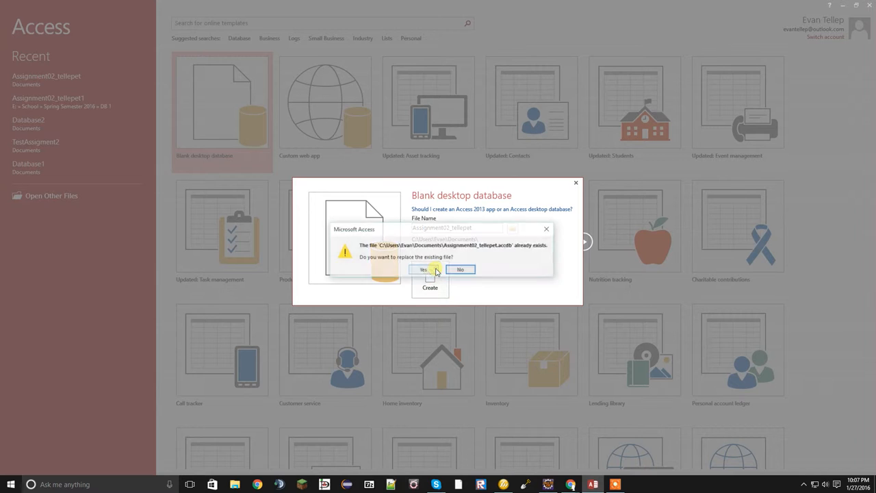
pyautogui.click(432, 270)
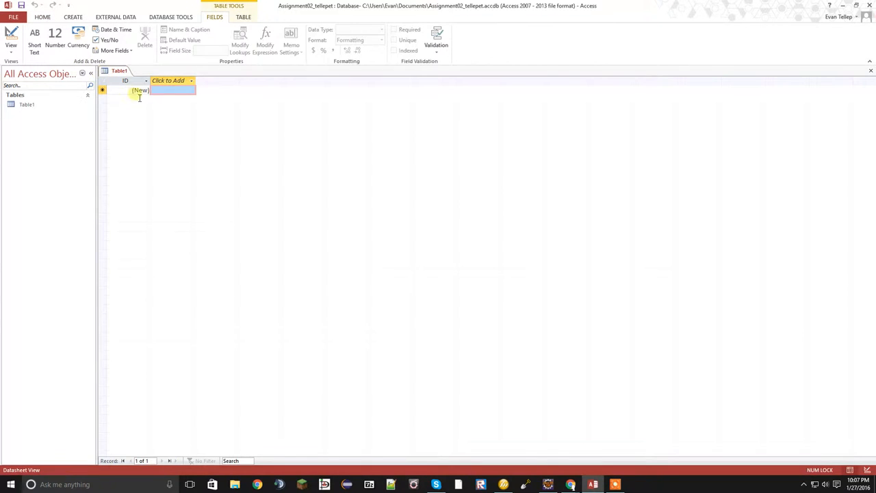
# Switch the new table to Design View and save it under the name tStudent
pyautogui.rightClick(111, 71)
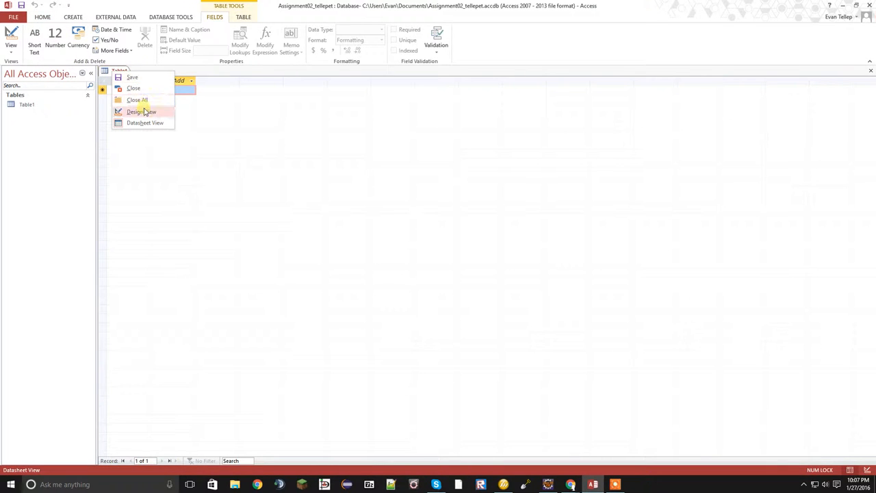
pyautogui.click(142, 112)
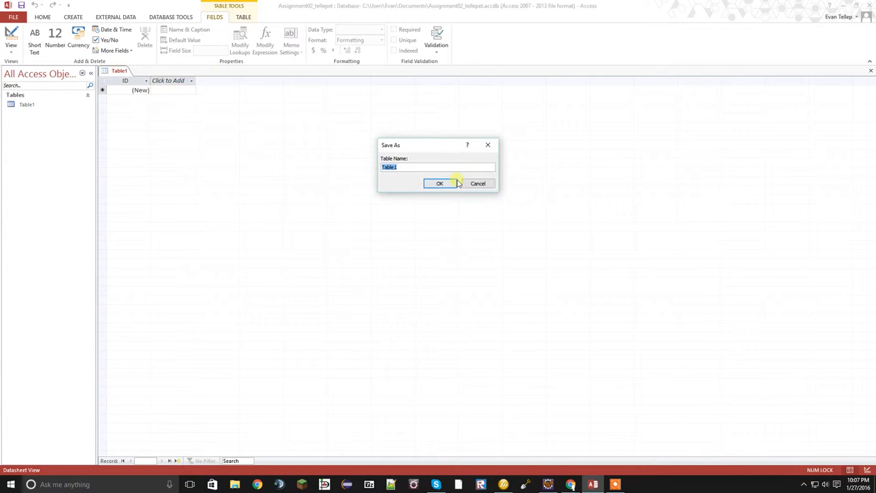
pyautogui.write('t')
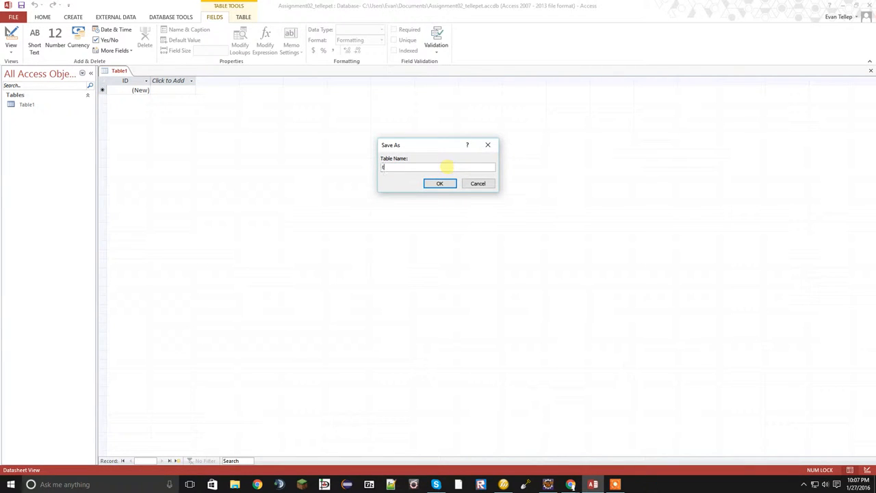
pyautogui.write('Student')
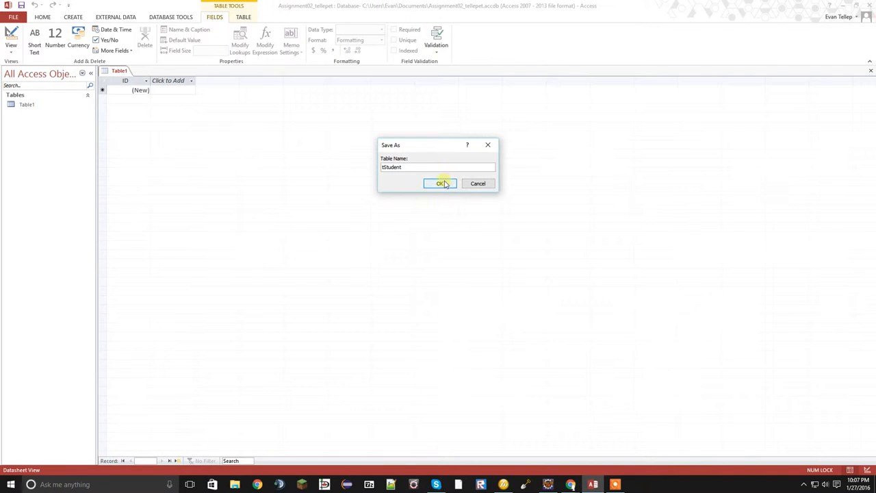
pyautogui.click(440, 183)
# Rename the AutoNumber primary key field to StudentID
pyautogui.click(154, 93)
pyautogui.doubleClick(152, 92)
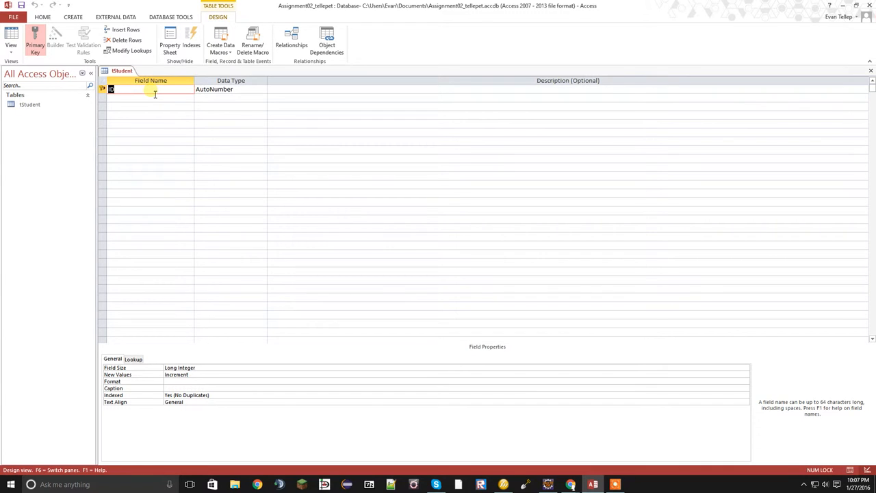
pyautogui.write('StudentID')
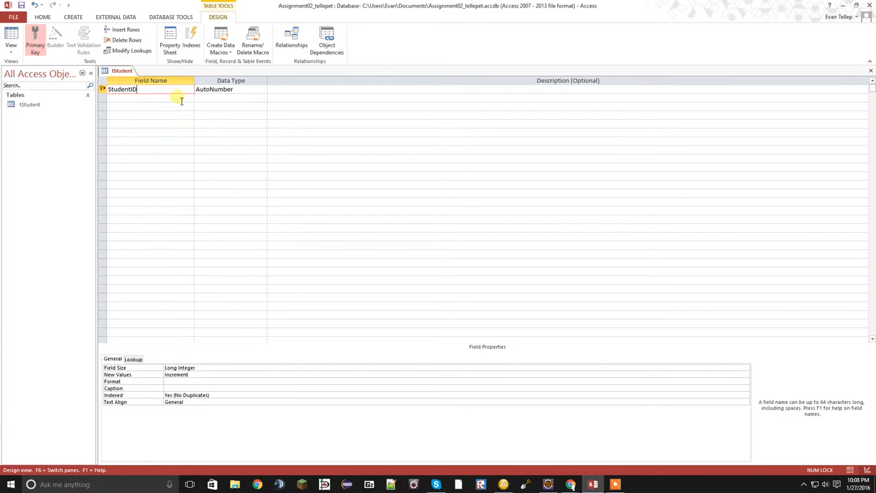
pyautogui.press('Tab')
# Add a Short Text field named M Number below StudentID and set its field size to 9
pyautogui.click(162, 101)
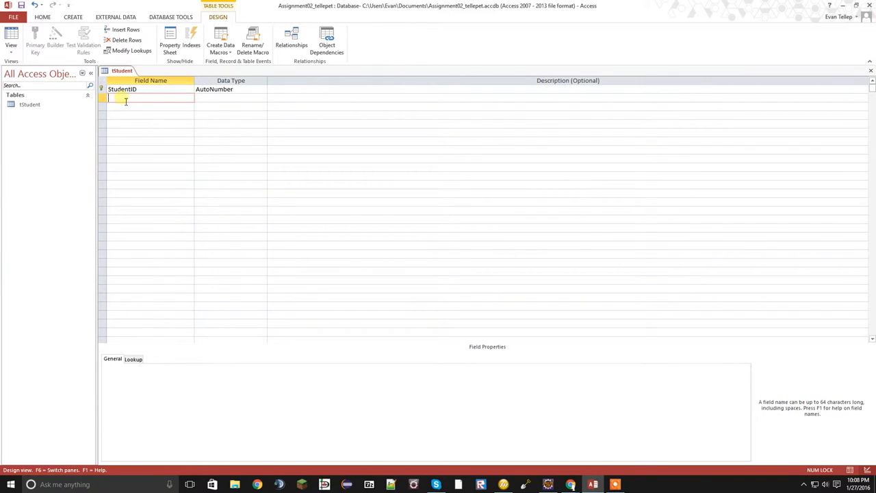
pyautogui.write('M Number')
pyautogui.press('Tab')
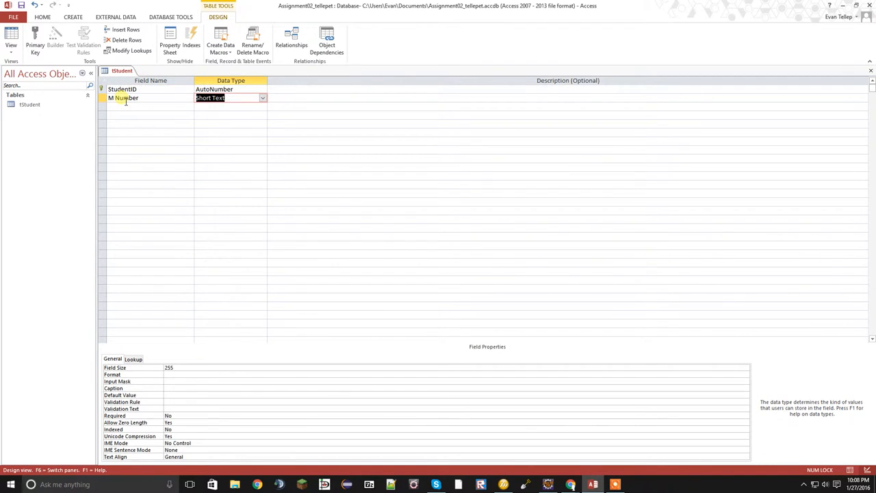
pyautogui.press('Tab')
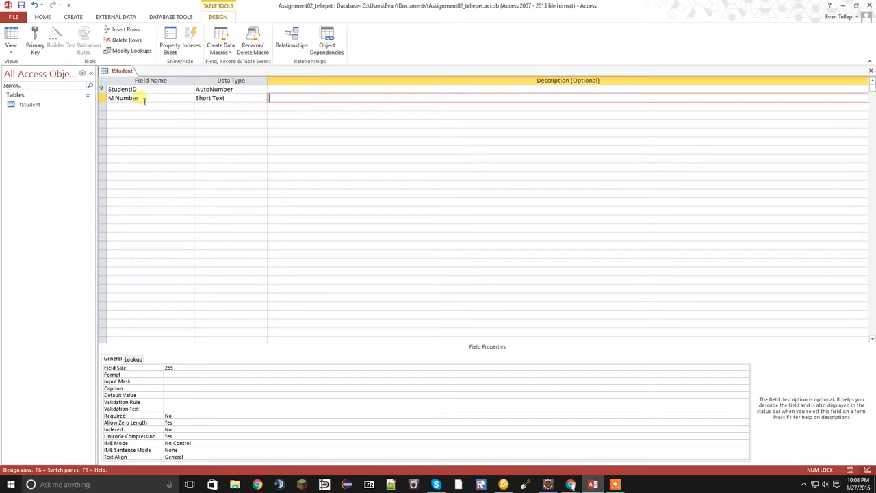
pyautogui.click(221, 98)
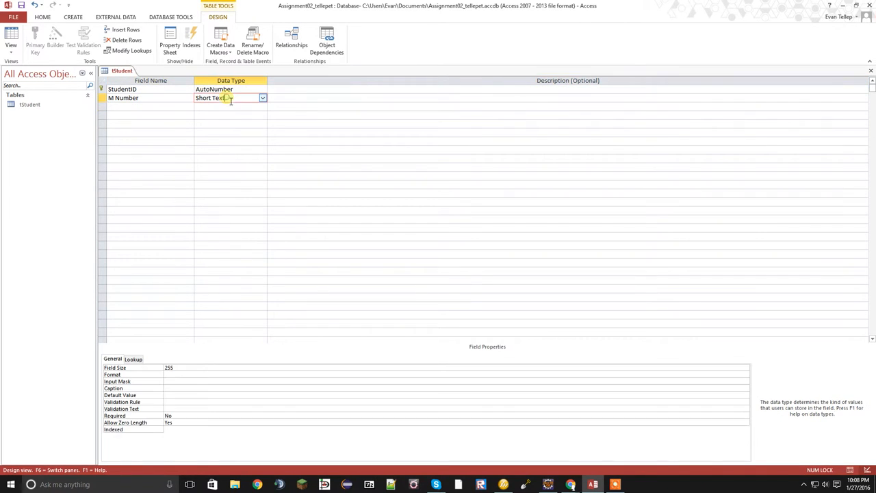
pyautogui.click(220, 367)
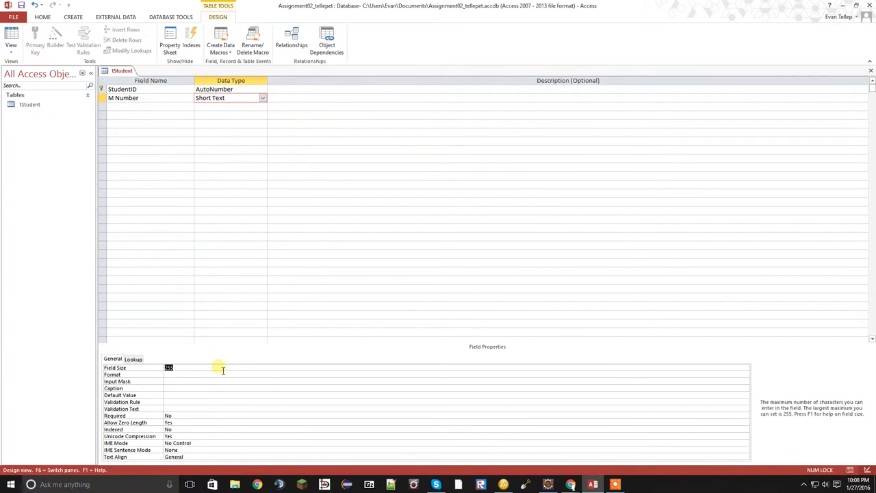
pyautogui.write('9')
# Add a Short Text field named Last Name below M Number and set its field size to 50
pyautogui.click(145, 108)
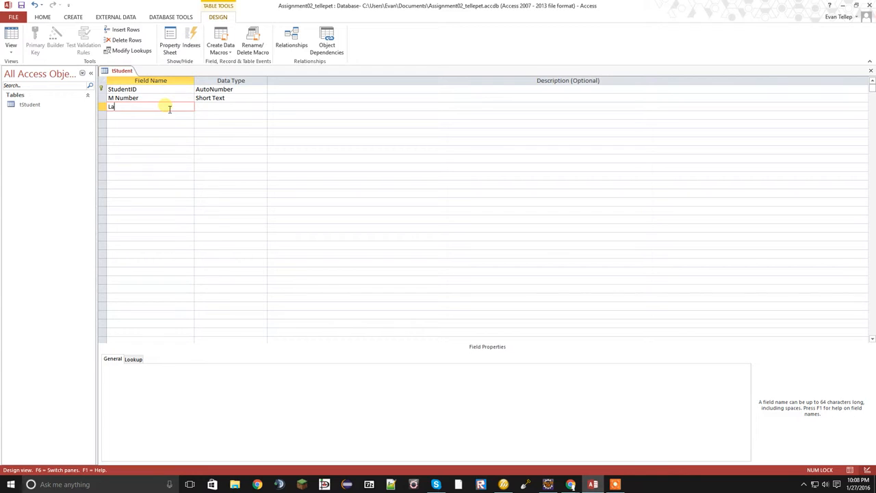
pyautogui.write('Name')
pyautogui.press('BackSpace')
pyautogui.press('BackSpace')
pyautogui.write('me')
pyautogui.press('Tab')
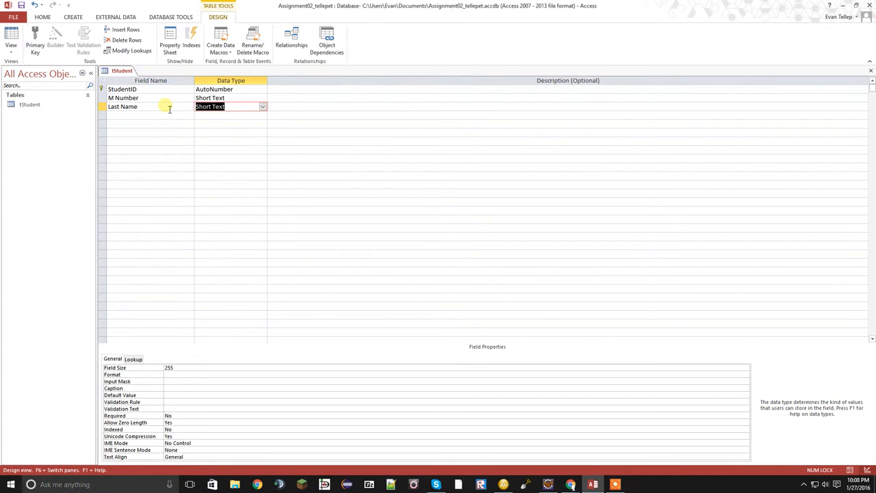
pyautogui.click(171, 368)
pyautogui.write('50')
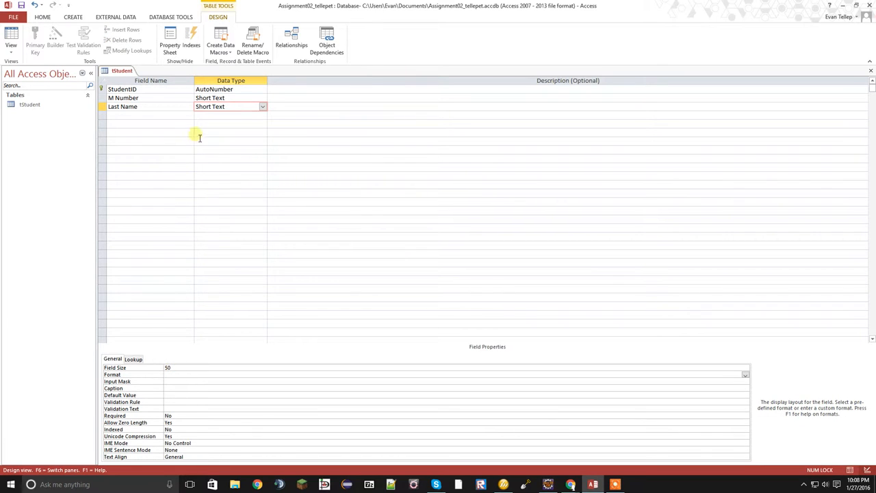
# Add a Short Text field named First Name below Last Name and reduce its field size
pyautogui.click(181, 123)
pyautogui.click(177, 115)
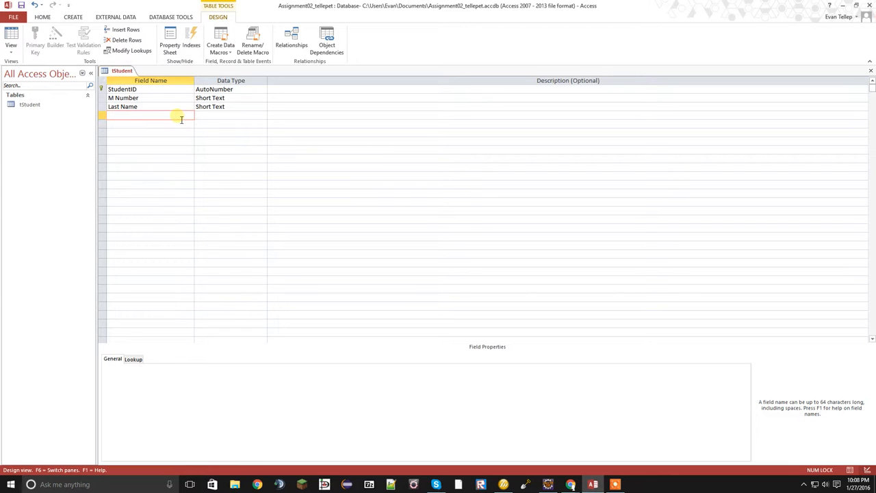
pyautogui.write('First Name')
pyautogui.press('Tab')
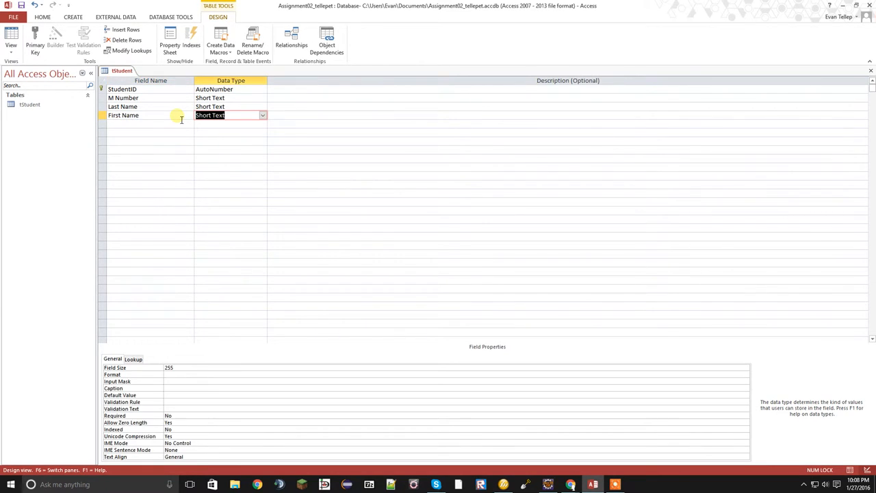
pyautogui.click(204, 370)
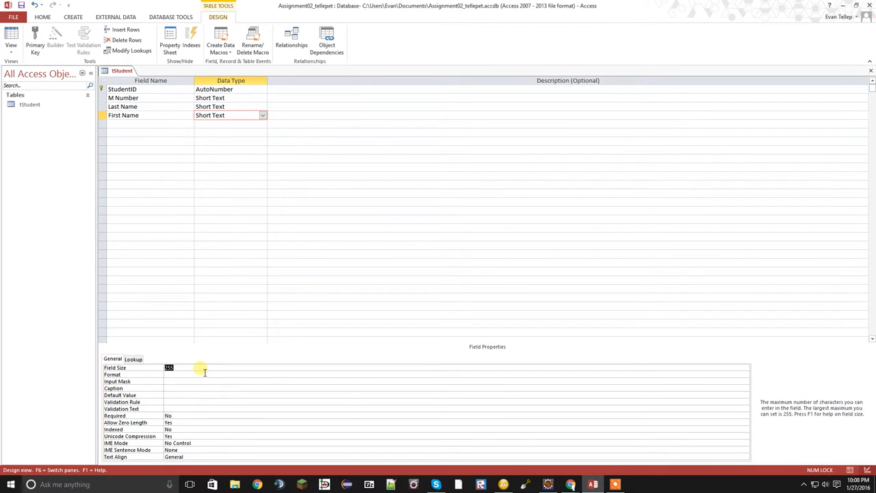
pyautogui.write('50')
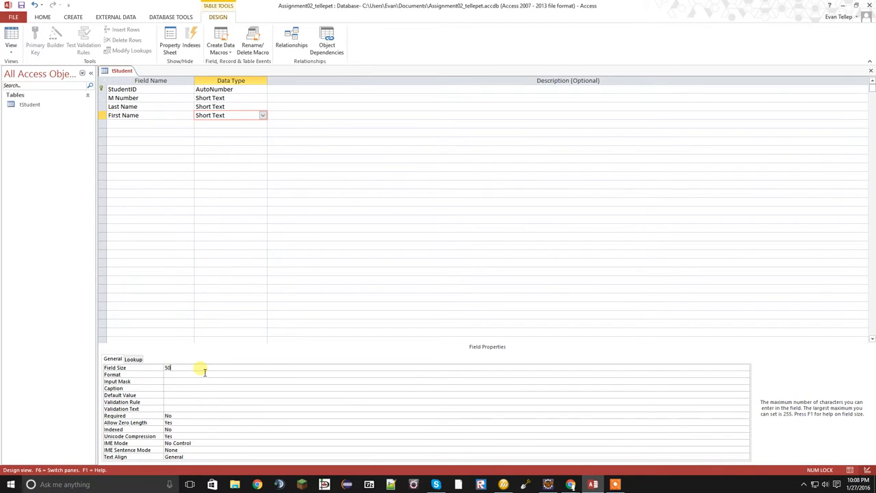
# Add a field named Age below First Name with the data type Number
pyautogui.click(169, 126)
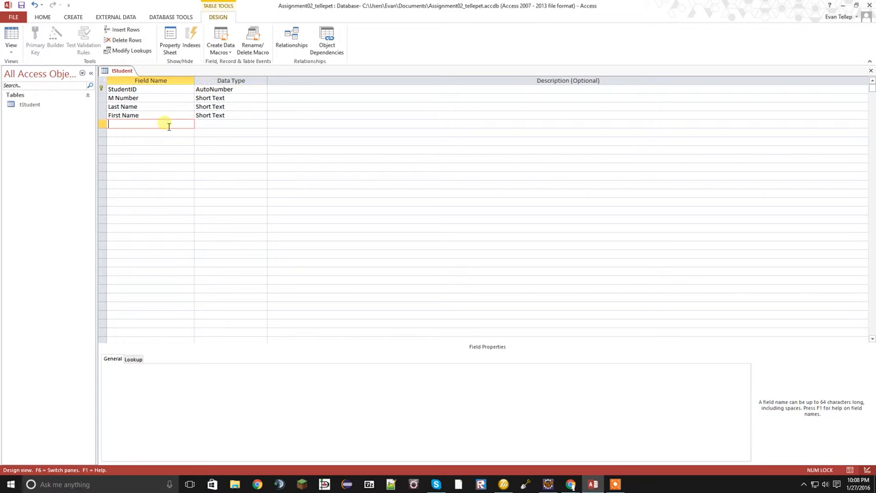
pyautogui.write('Age')
pyautogui.press('Tab')
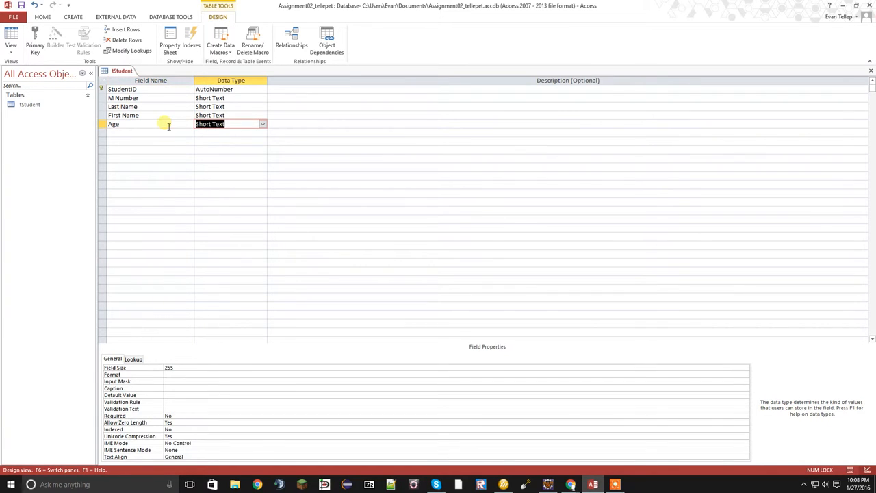
pyautogui.click(262, 124)
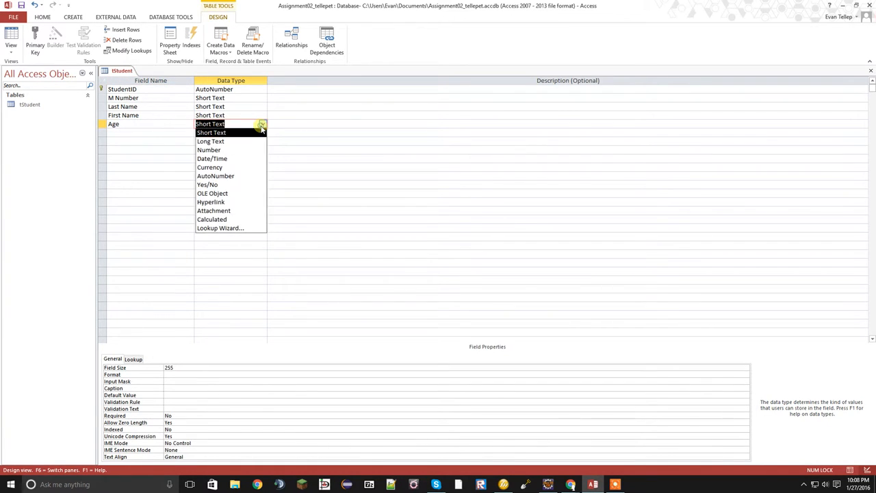
pyautogui.click(228, 149)
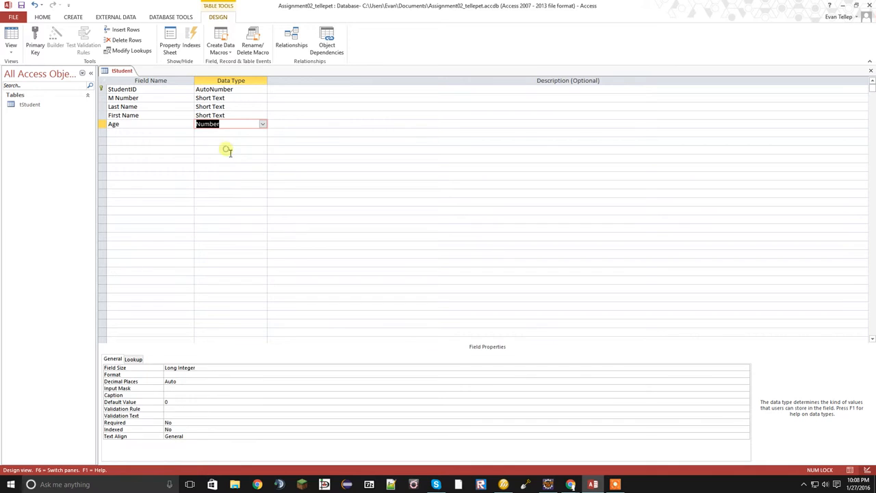
# Set the Age field's size to Integer
pyautogui.click(200, 370)
pyautogui.doubleClick(196, 371)
pyautogui.doubleClick(194, 371)
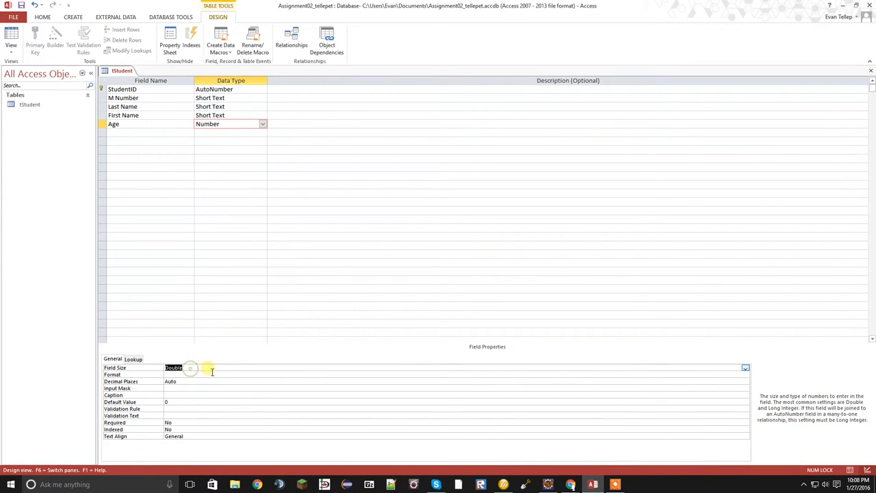
pyautogui.doubleClick(212, 371)
pyautogui.click(212, 371)
pyautogui.doubleClick(212, 371)
pyautogui.doubleClick(212, 372)
pyautogui.click(212, 371)
pyautogui.click(265, 371)
pyautogui.doubleClick(263, 370)
pyautogui.click(262, 369)
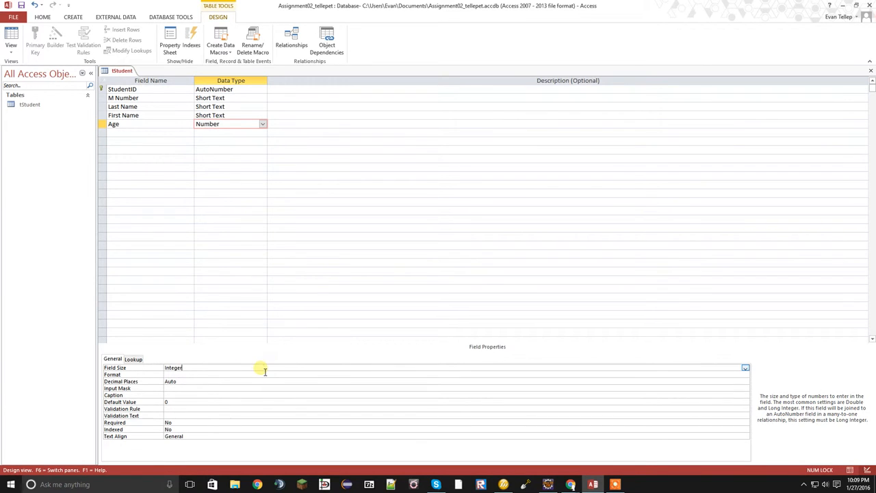
pyautogui.click(167, 134)
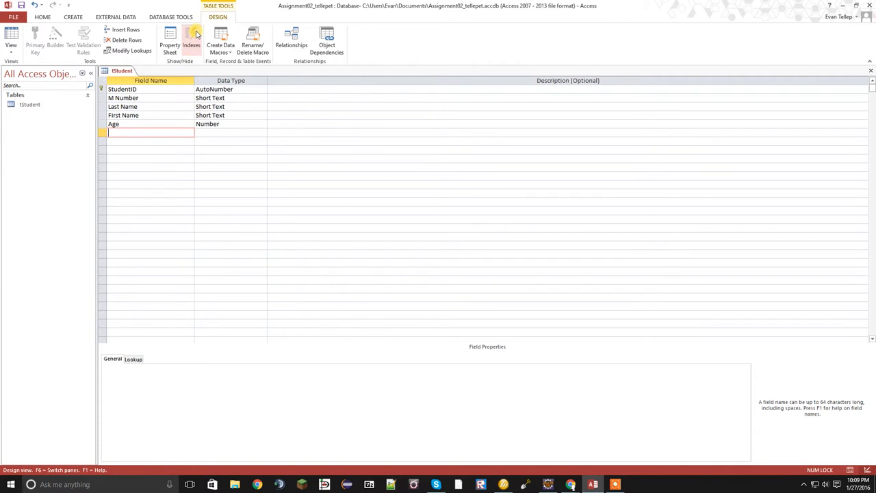
# Add an index named Candidate Key on the M Number field to the tStudent table
pyautogui.click(192, 38)
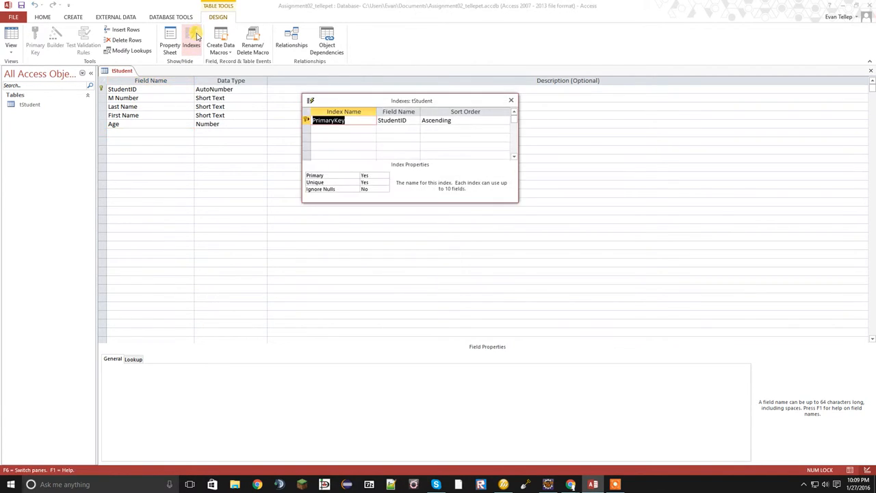
pyautogui.click(349, 130)
pyautogui.write('Candida')
pyautogui.press('BackSpace')
pyautogui.press('BackSpace')
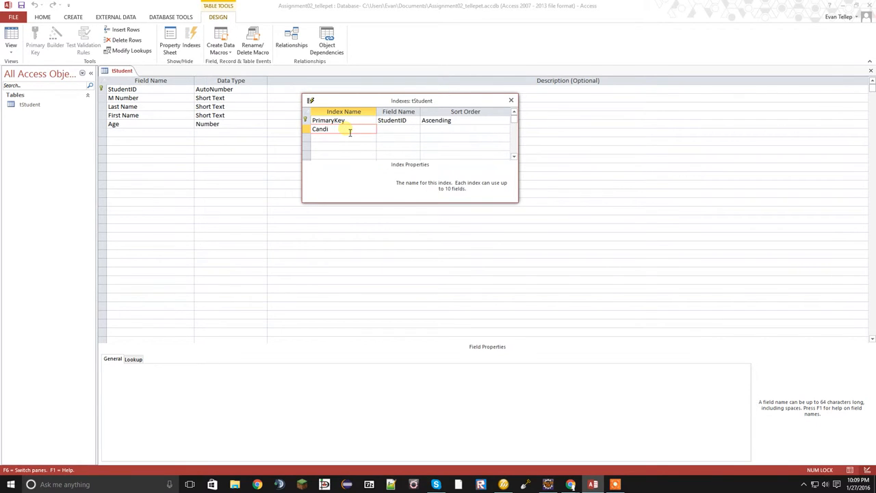
pyautogui.write('date Key')
pyautogui.press('Tab')
pyautogui.click(414, 128)
pyautogui.click(409, 146)
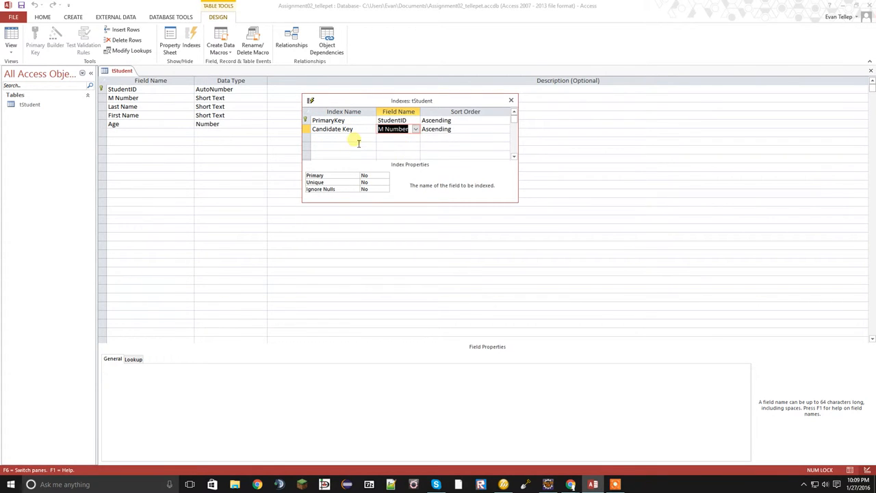
# Set the Candidate Key index's Unique property to Yes, keep Ignore Nulls at No and close the index list
pyautogui.click(413, 139)
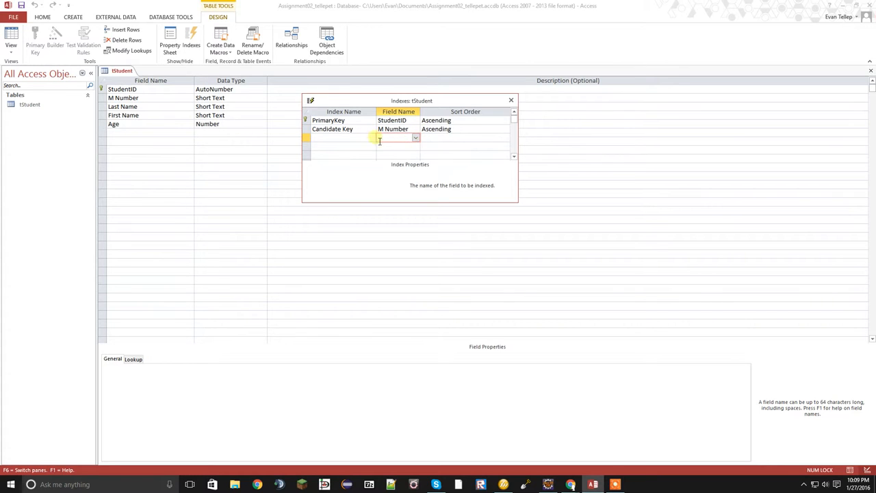
pyautogui.click(395, 131)
pyautogui.click(381, 182)
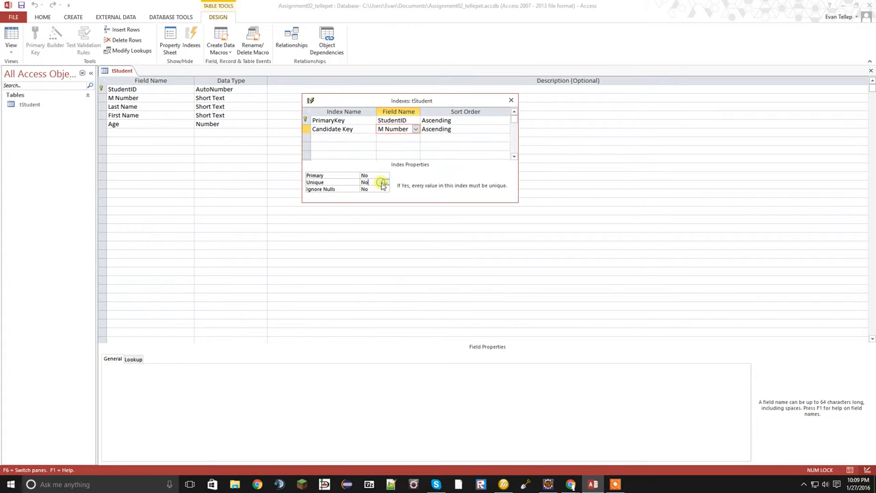
pyautogui.click(385, 182)
pyautogui.click(379, 189)
pyautogui.press('Tab')
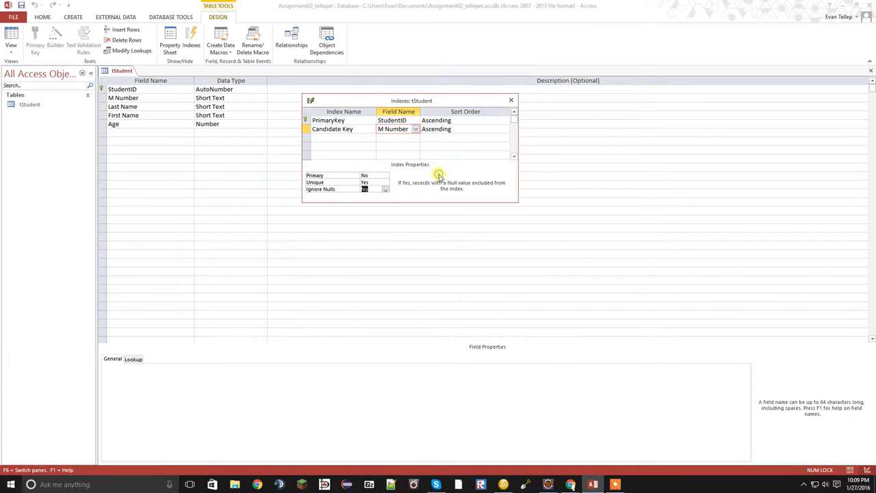
pyautogui.click(511, 100)
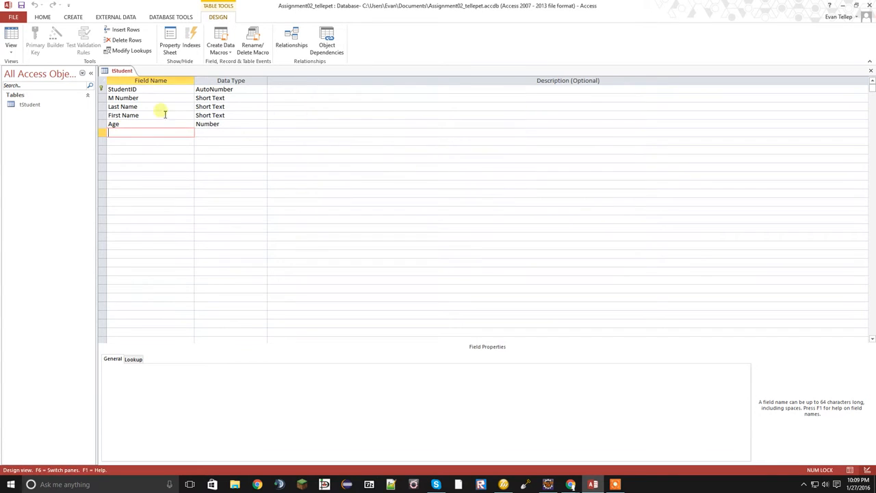
# Switch the tStudent table to Datasheet View, saving its design changes
pyautogui.rightClick(124, 71)
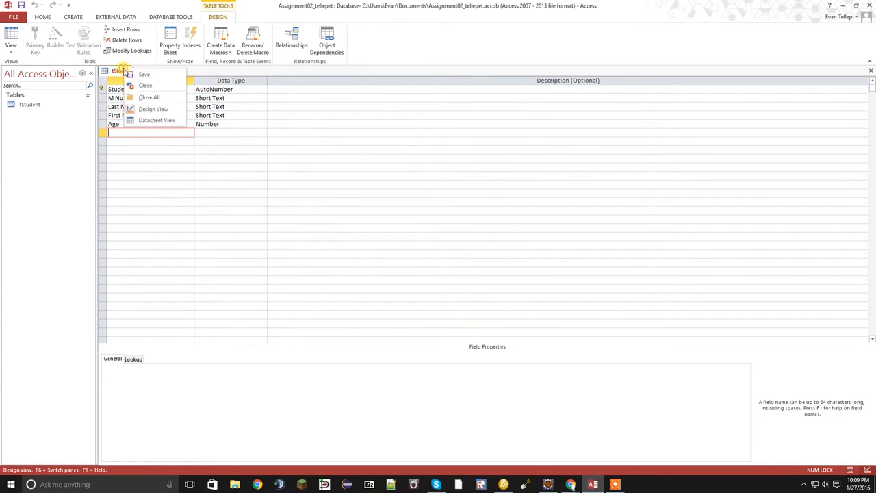
pyautogui.click(152, 120)
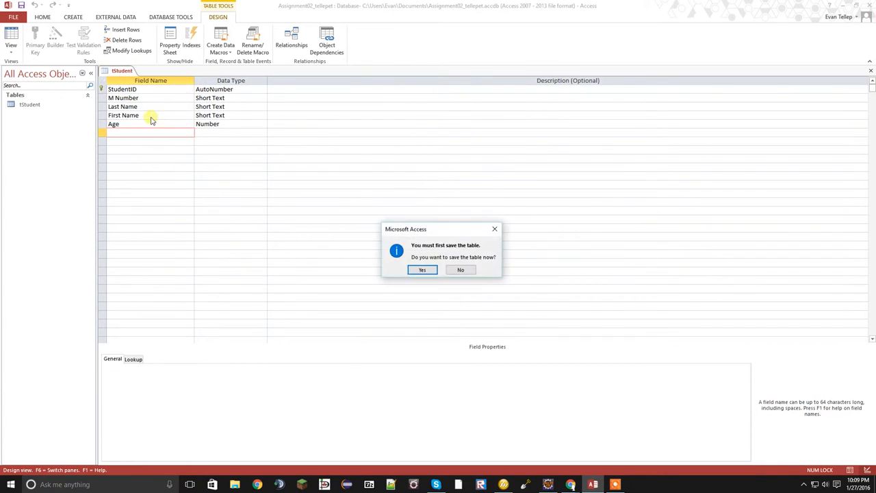
pyautogui.click(422, 270)
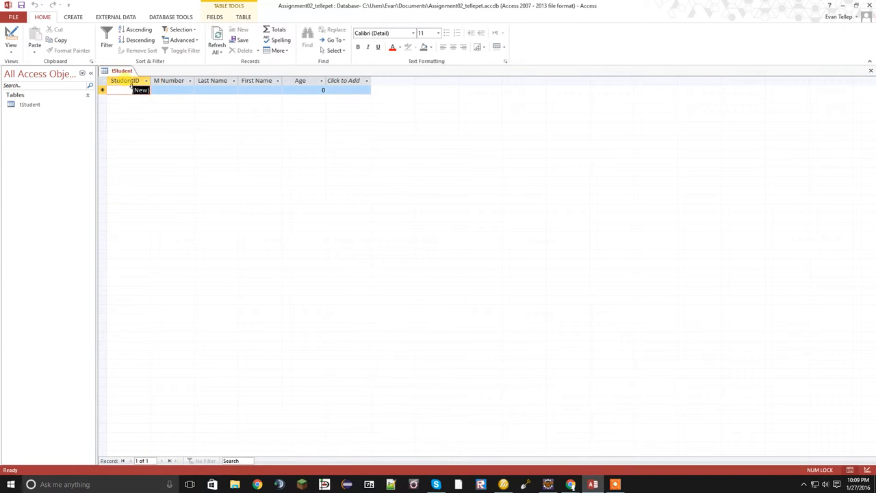
# Add the first student record to tStudent with the student's M Number, last name, first name and an age of 20
pyautogui.click(127, 82)
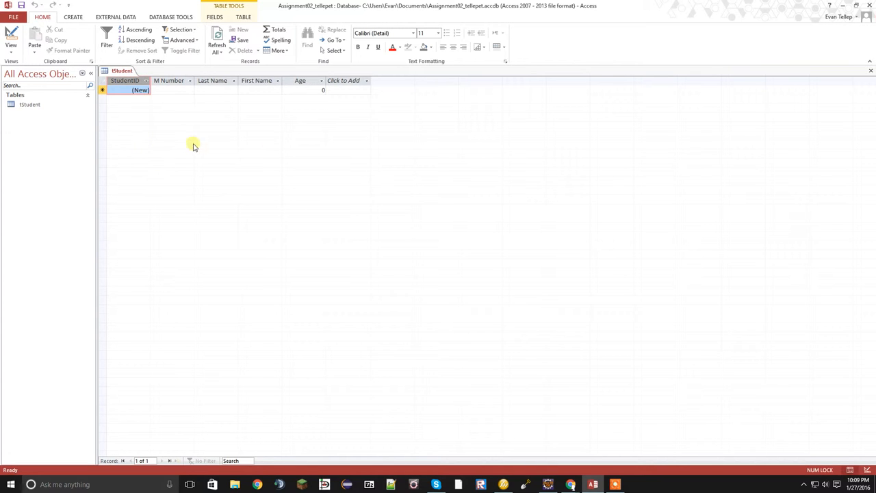
pyautogui.press('Tab')
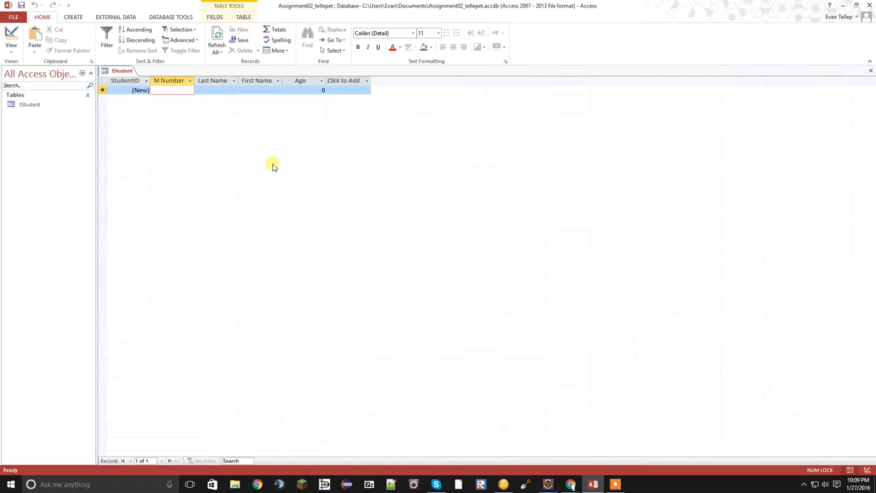
pyautogui.write('M')
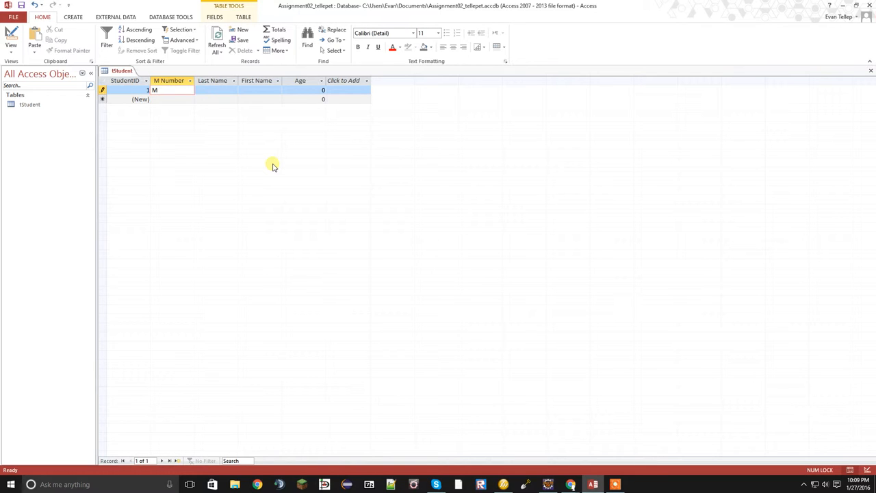
pyautogui.write('12345678')
pyautogui.press('Tab')
pyautogui.write('Tellep')
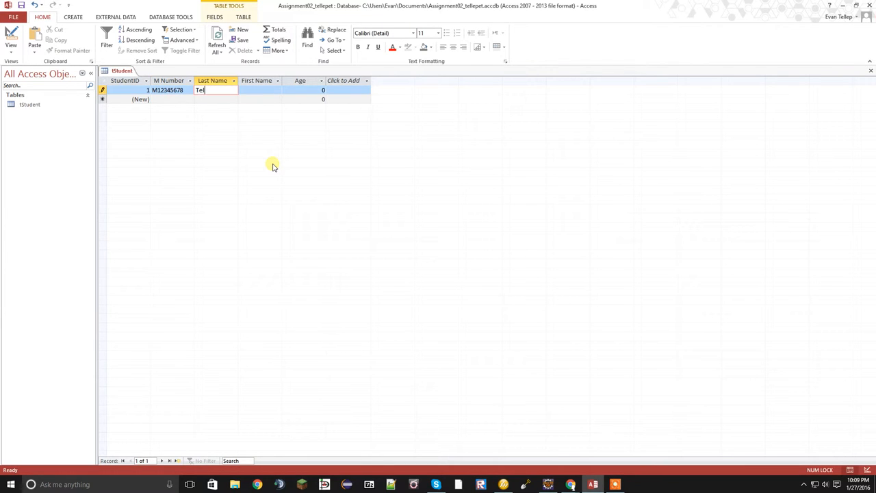
pyautogui.press('Tab')
pyautogui.write('Evan')
pyautogui.press('Tab')
pyautogui.write('20')
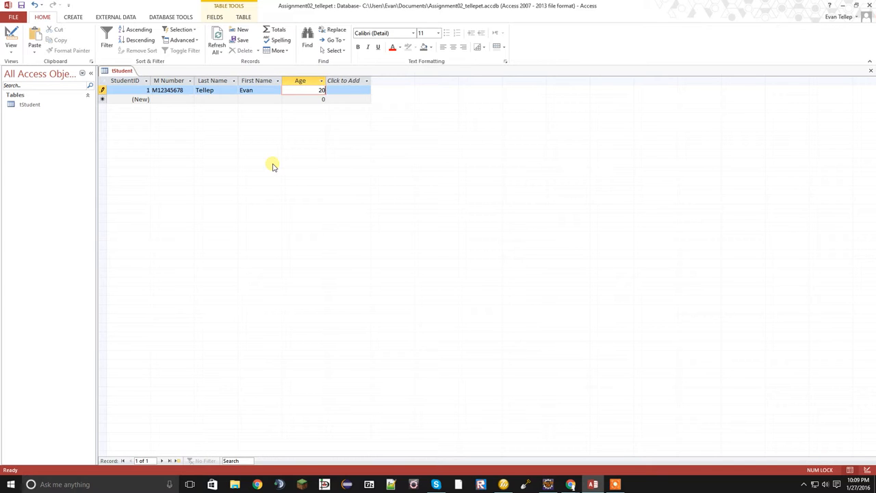
pyautogui.press('Tab')
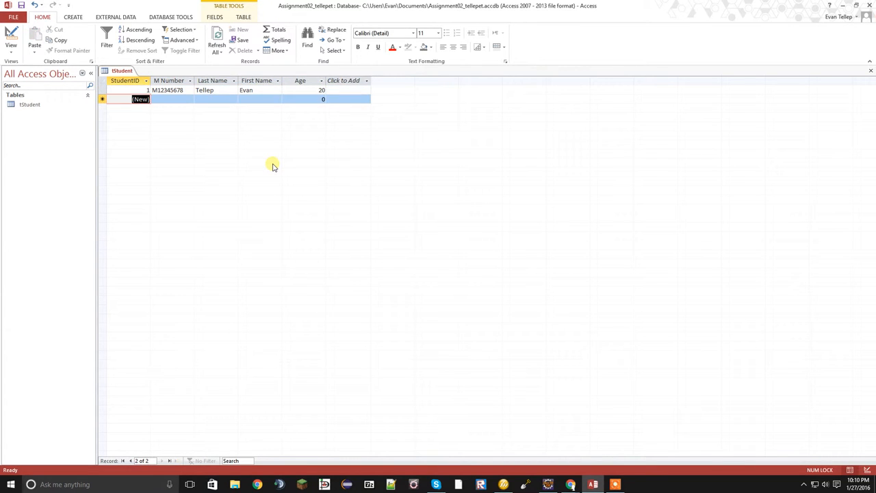
# Add a second student record with the student's M Number, last name, first name and an age of 23
pyautogui.press('Tab')
pyautogui.write('M')
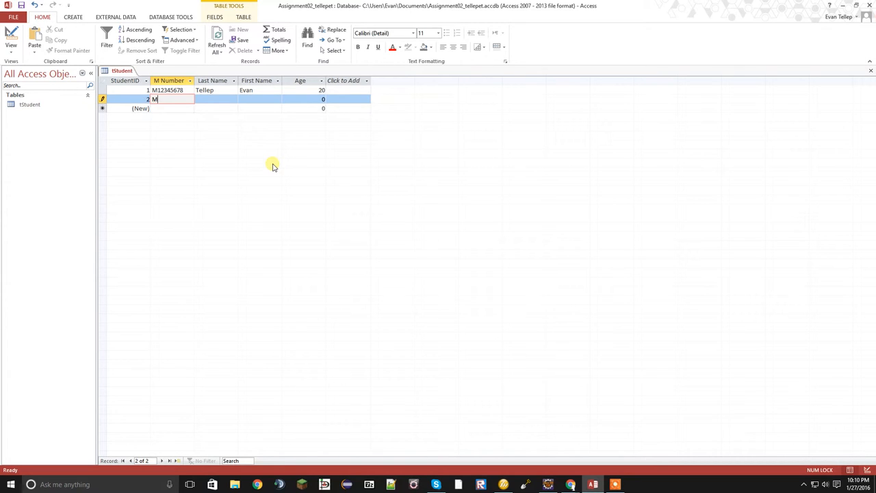
pyautogui.write('34562345')
pyautogui.press('Tab')
pyautogui.write('Builder')
pyautogui.press('Tab')
pyautogui.write('Bob')
pyautogui.press('Tab')
pyautogui.write('23')
pyautogui.press('Tab')
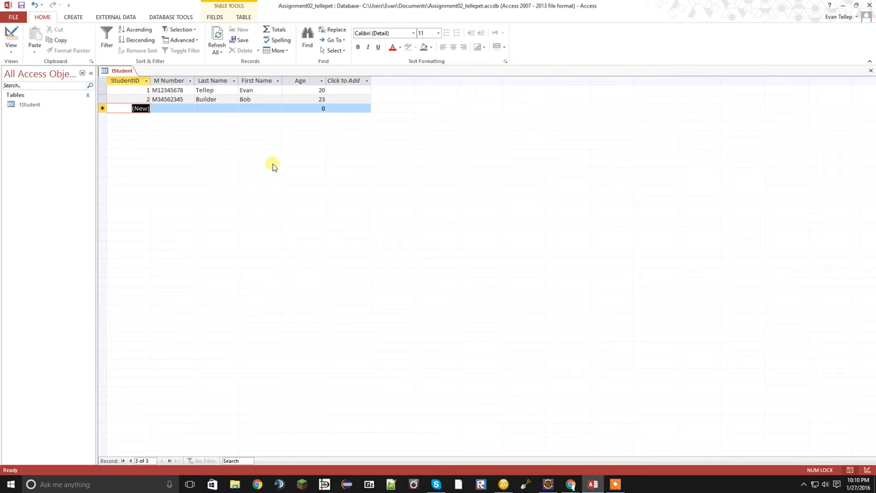
# Add a third student record with the student's M Number, last name, first name and an age of 346
pyautogui.press('Tab')
pyautogui.write('M3421432')
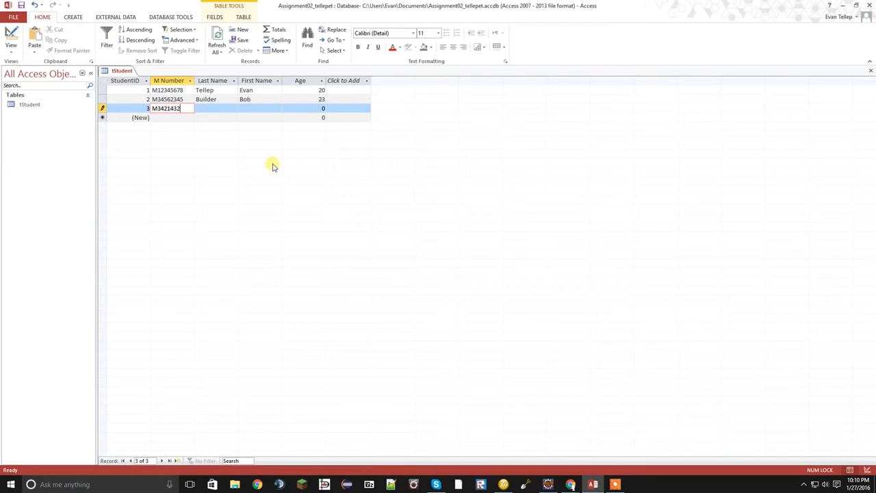
pyautogui.press('Tab')
pyautogui.write('Skellington')
pyautogui.press('Tab')
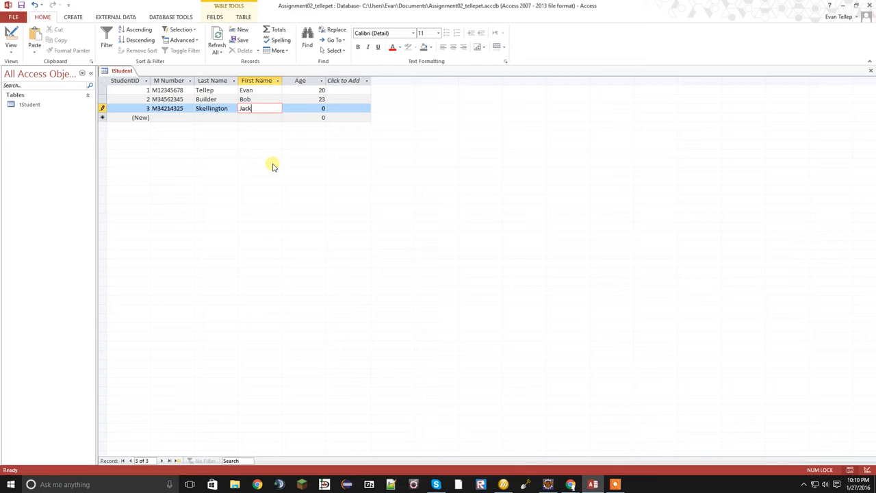
pyautogui.press('Tab')
pyautogui.write('346')
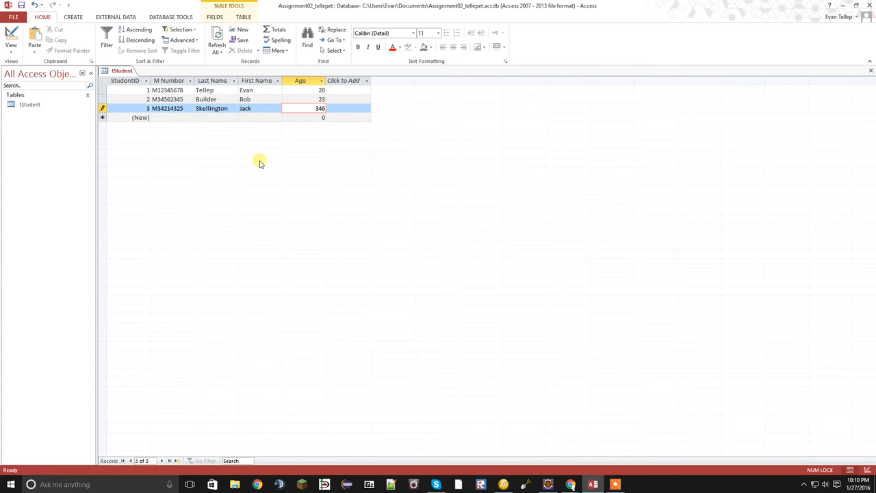
# Return tStudent to Design View and review its index list and the M Number, Last Name, First Name and Age fields
pyautogui.rightClick(119, 69)
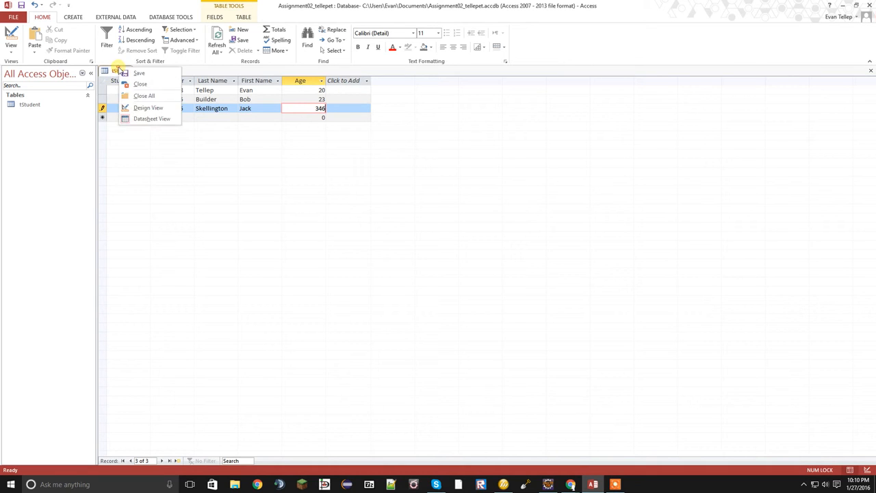
pyautogui.click(148, 109)
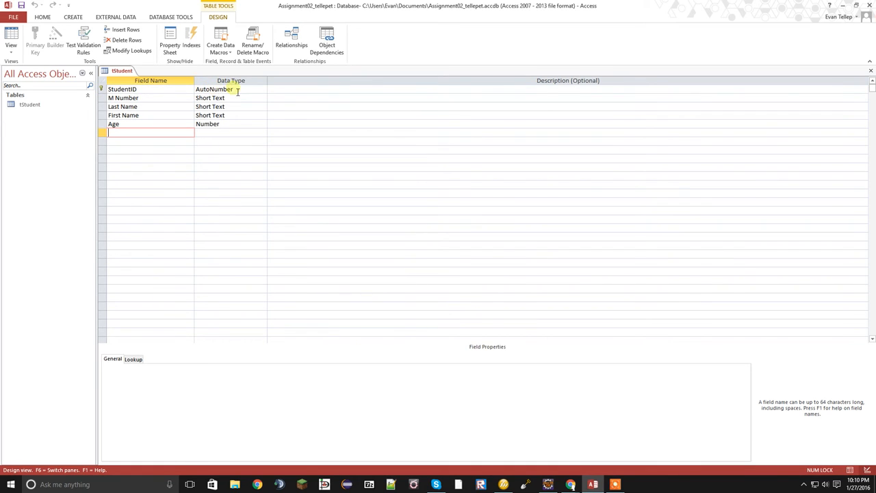
pyautogui.click(100, 99)
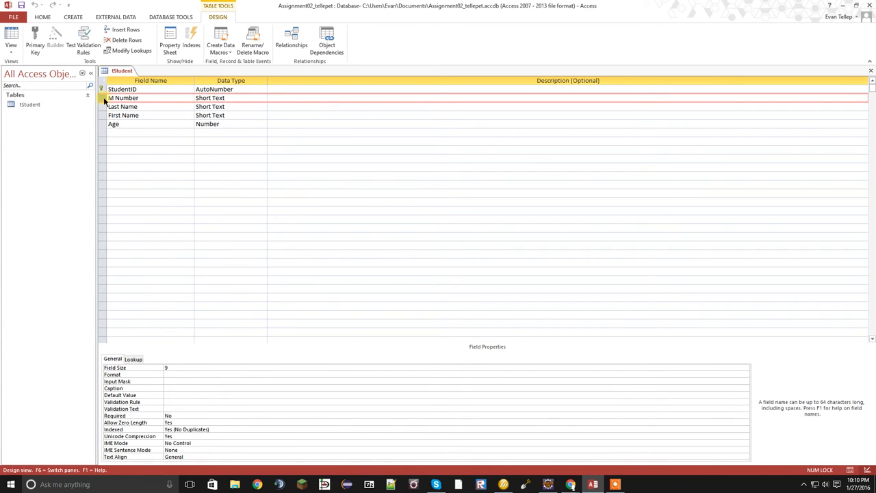
pyautogui.click(188, 41)
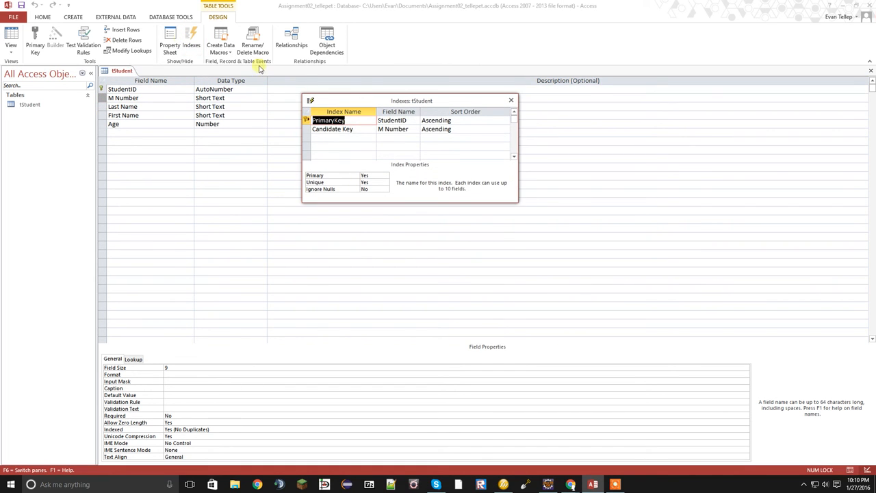
pyautogui.click(510, 100)
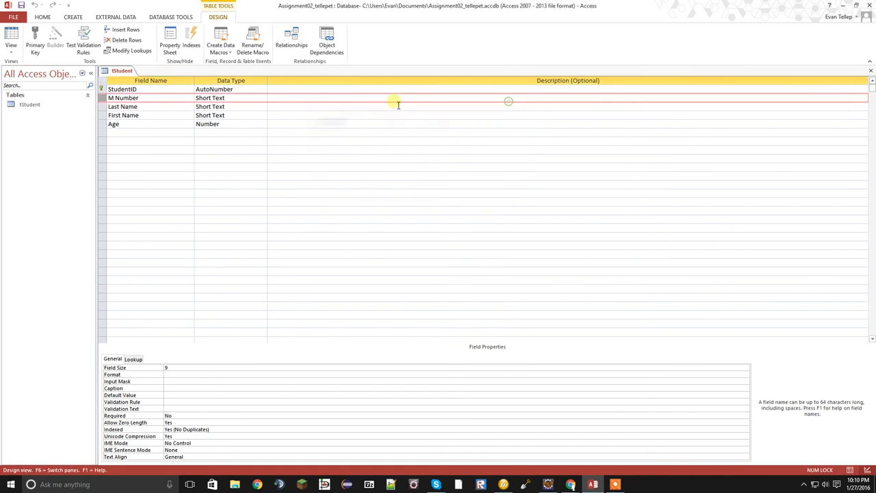
pyautogui.click(100, 107)
pyautogui.click(101, 115)
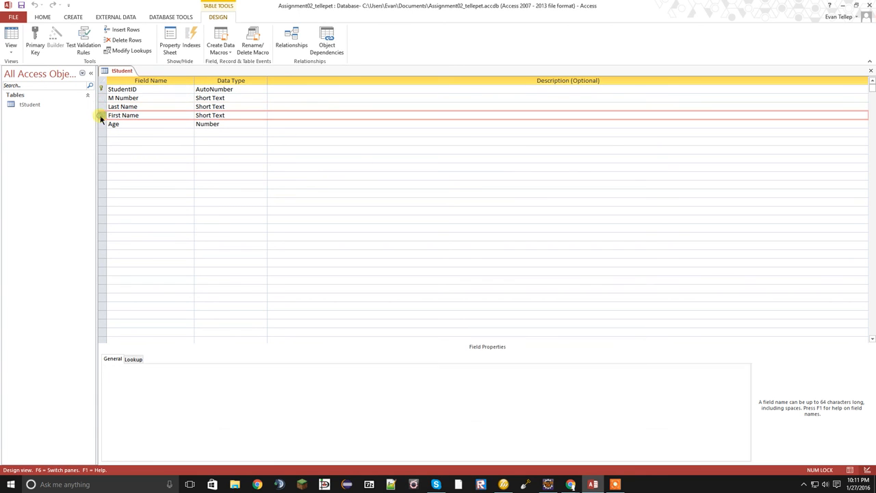
pyautogui.click(102, 124)
# Show tStudent in Datasheet View and review the three student records one by one
pyautogui.rightClick(119, 70)
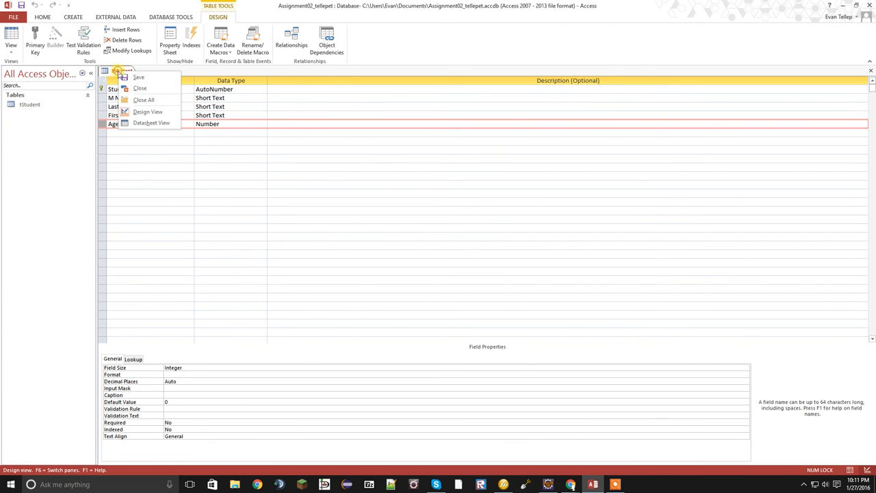
pyautogui.click(148, 122)
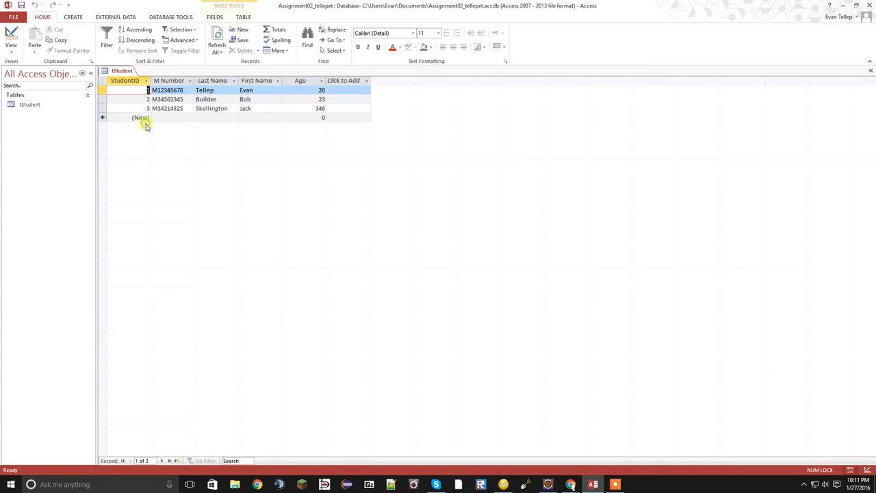
pyautogui.click(108, 94)
pyautogui.click(102, 99)
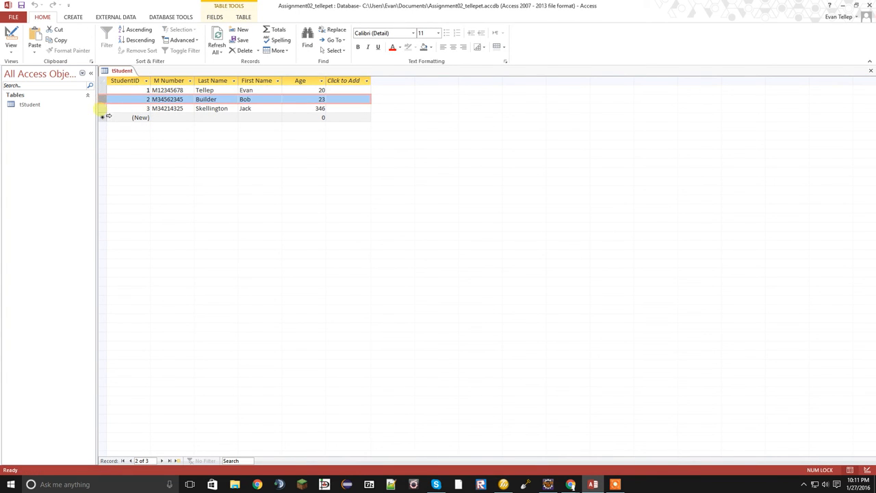
pyautogui.click(101, 108)
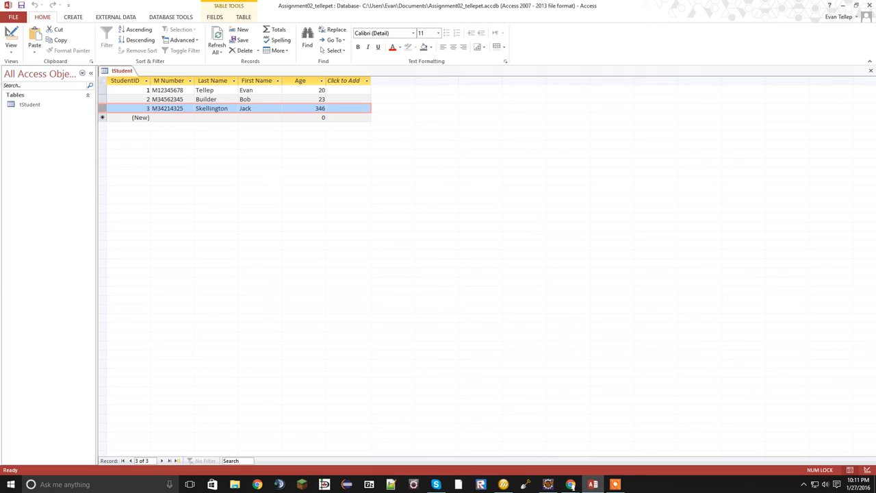